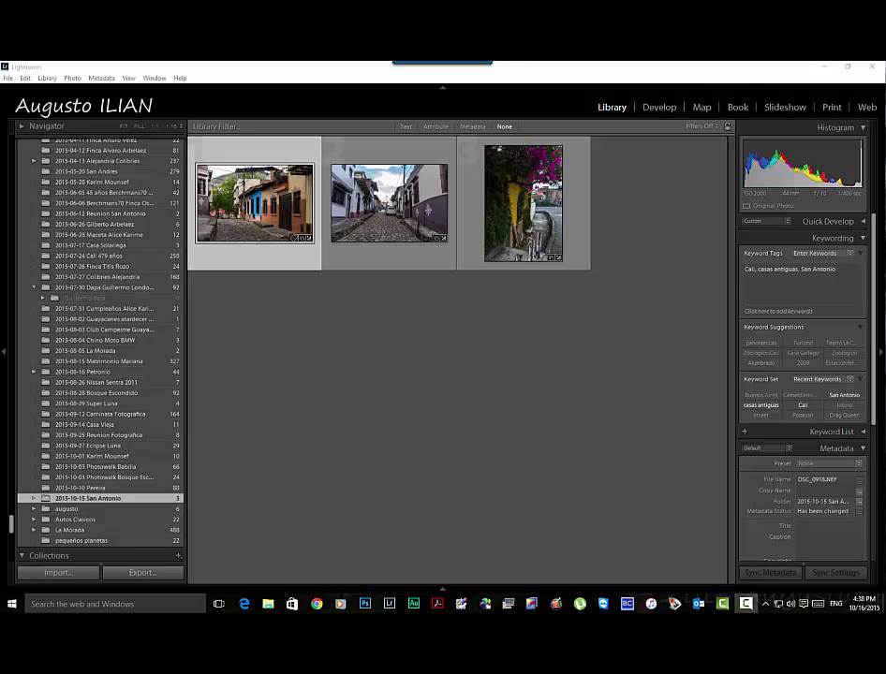
Show the two selected San Antonio street photos side by side in Compare view.
key(c)
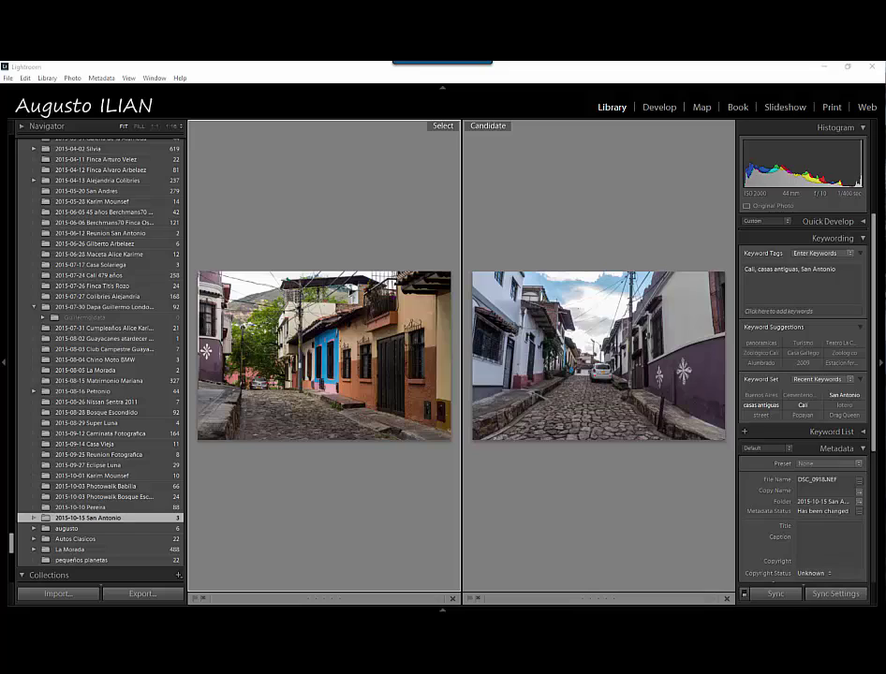
Return to Grid view showing all three 2015-10-15 San Antonio thumbnails.
key(g)
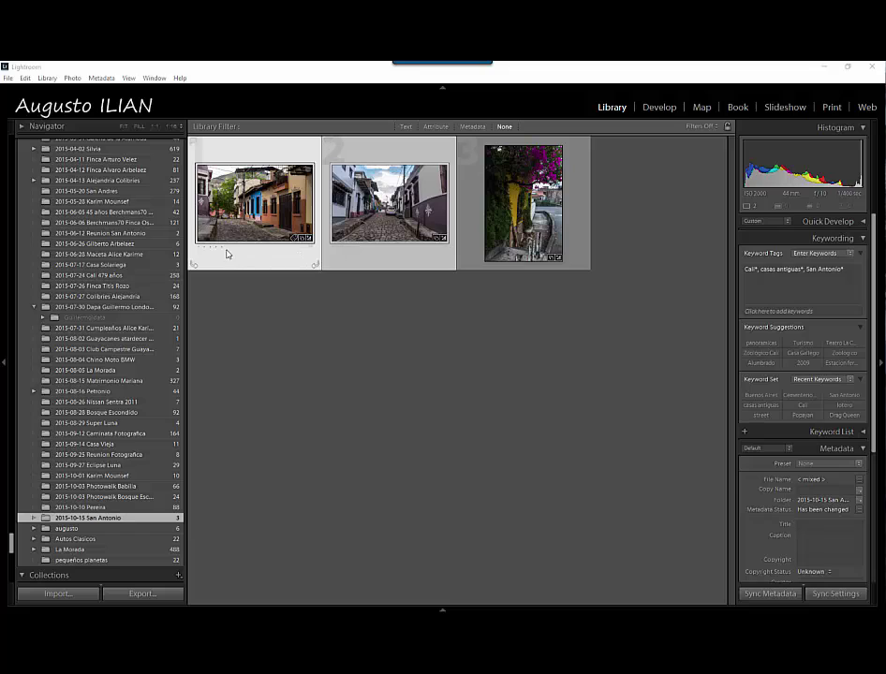
Give both street photos 4 stars and the purple flower photo 3 stars.
mouse_move(253, 206)
click(221, 248)
key(4)
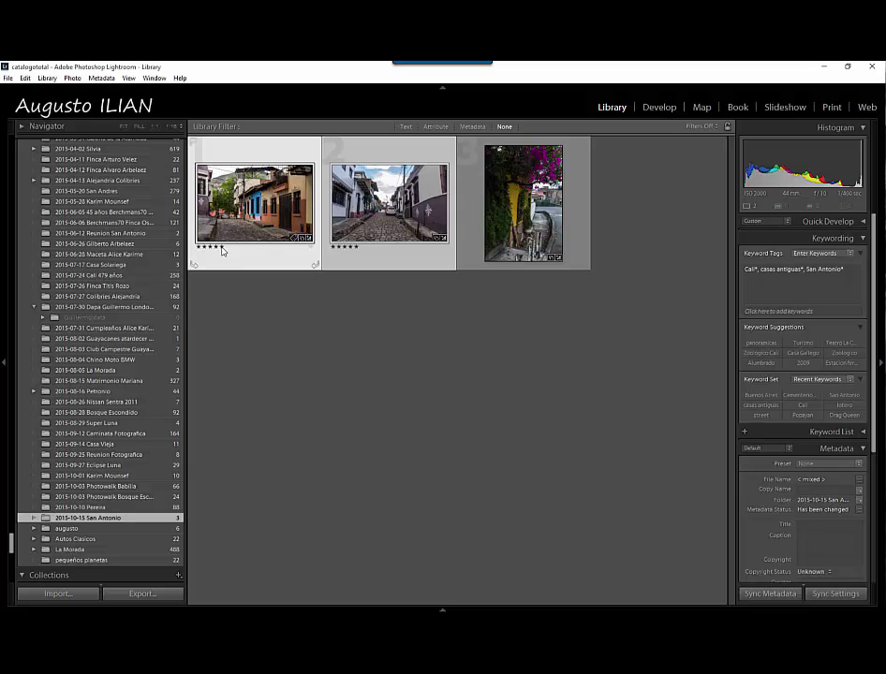
click(349, 249)
click(496, 266)
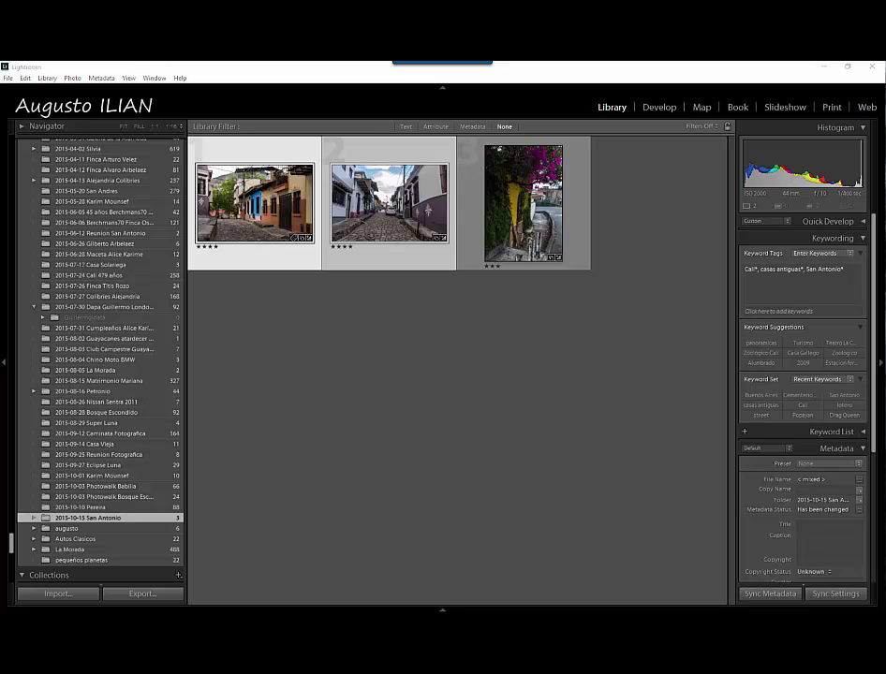
click(327, 142)
Open both street photos in Adobe Photoshop CC 2015 despite the Camera Raw warning.
click(73, 78)
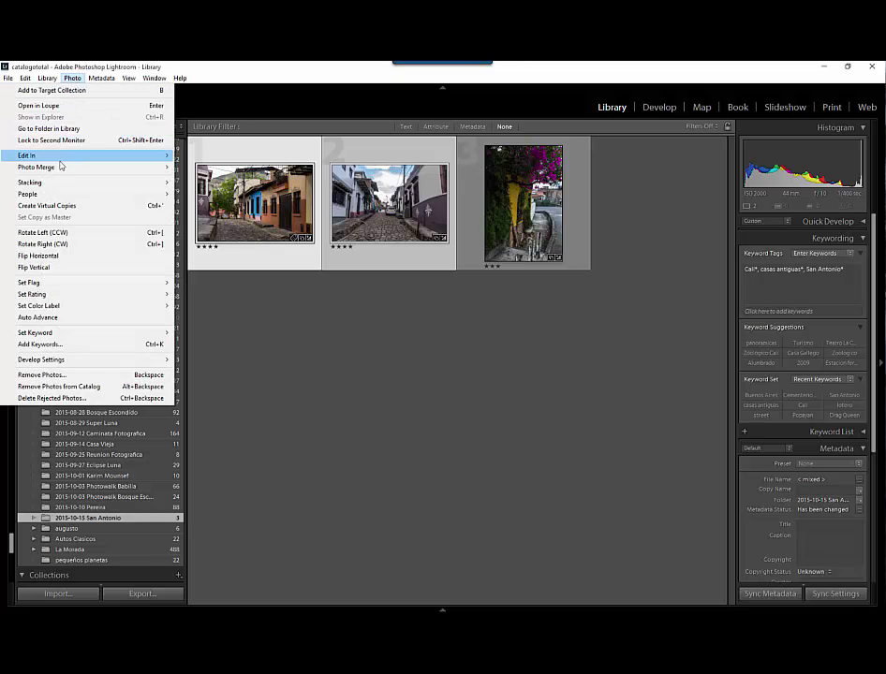
mouse_move(38, 156)
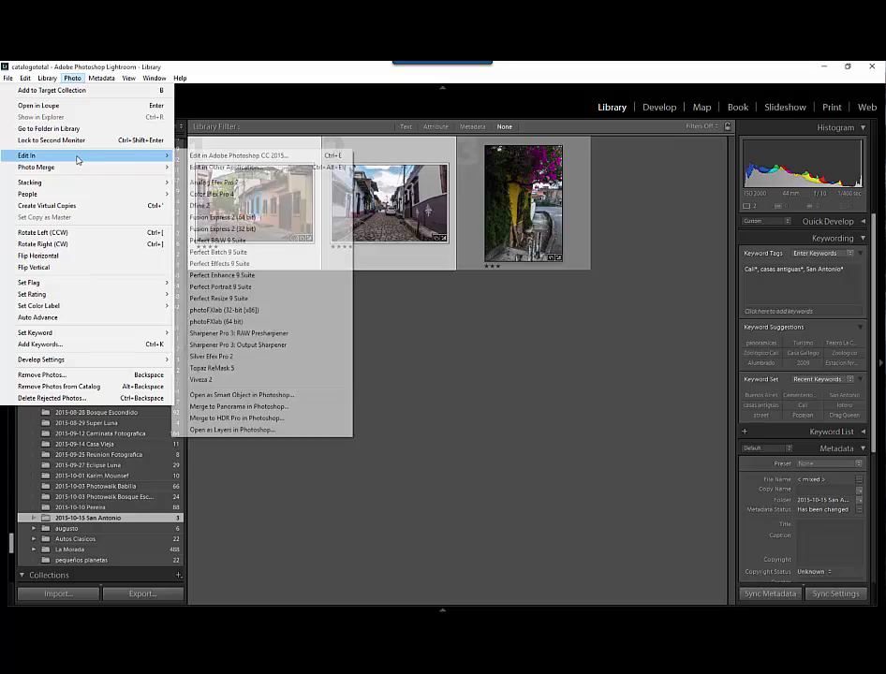
click(234, 156)
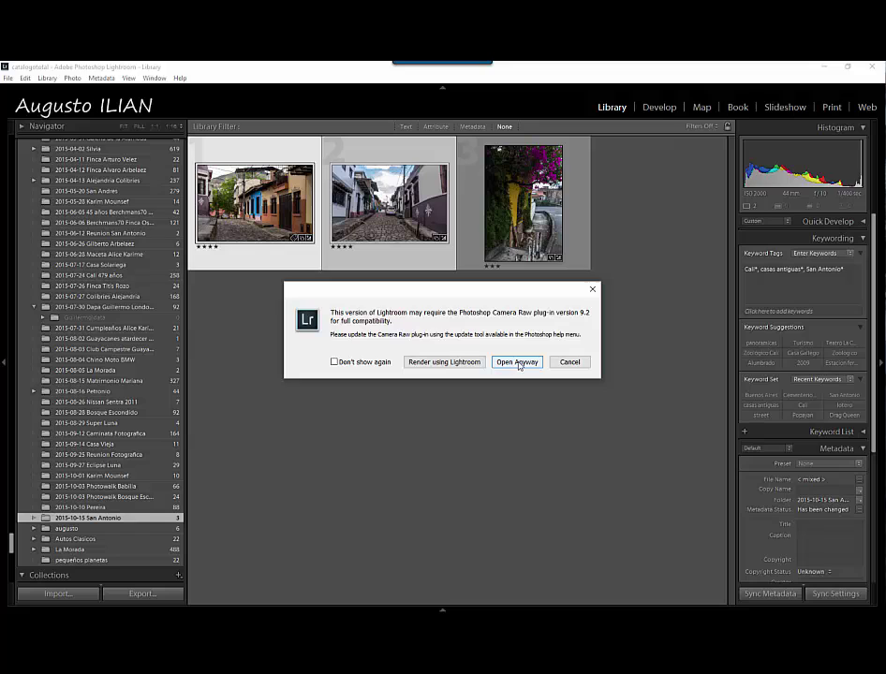
click(517, 361)
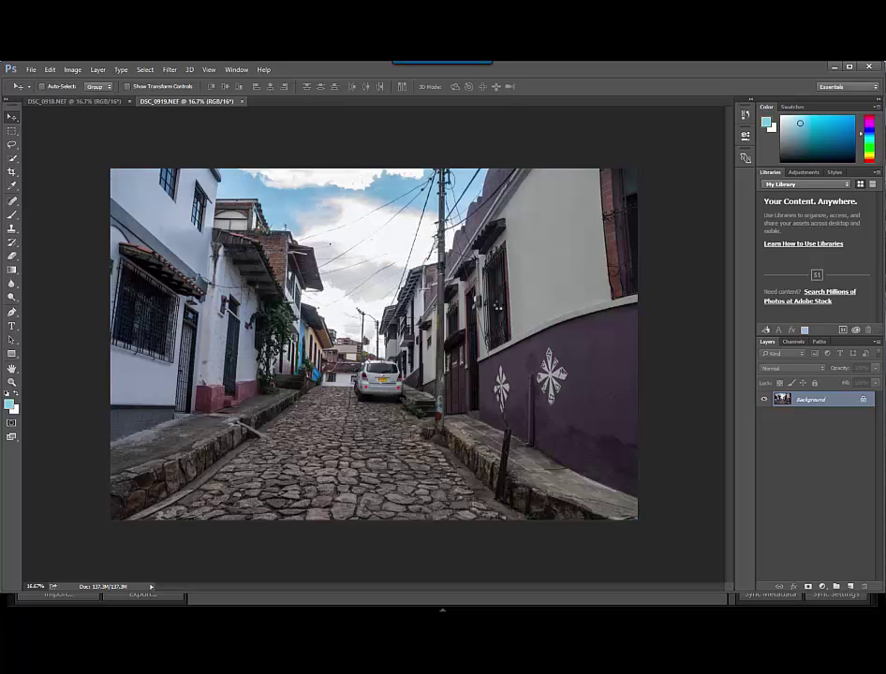
Exit Photoshop without saving DSC_0919.NEF or DSC_0918.NEF.
click(31, 71)
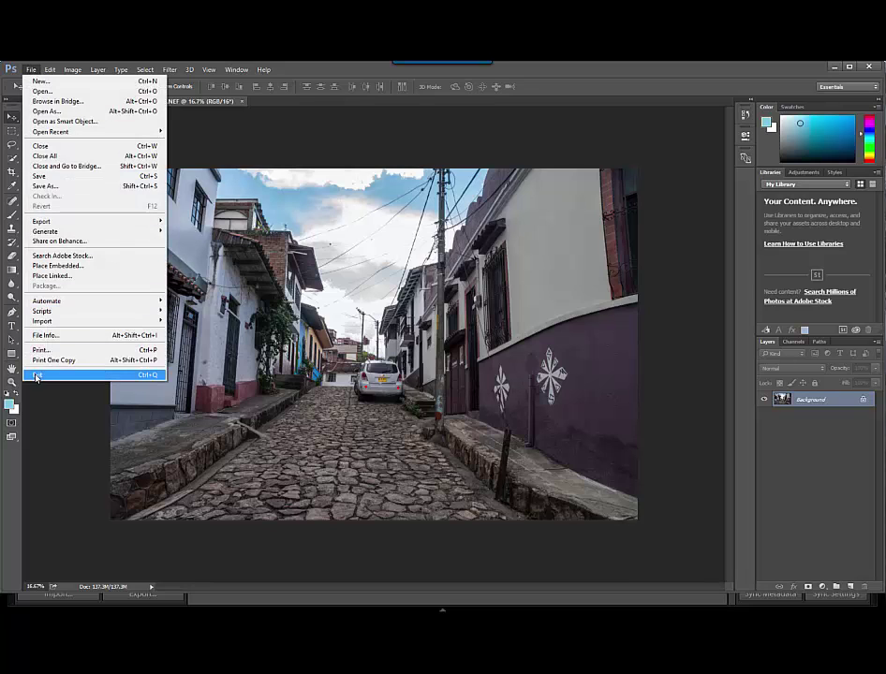
click(36, 376)
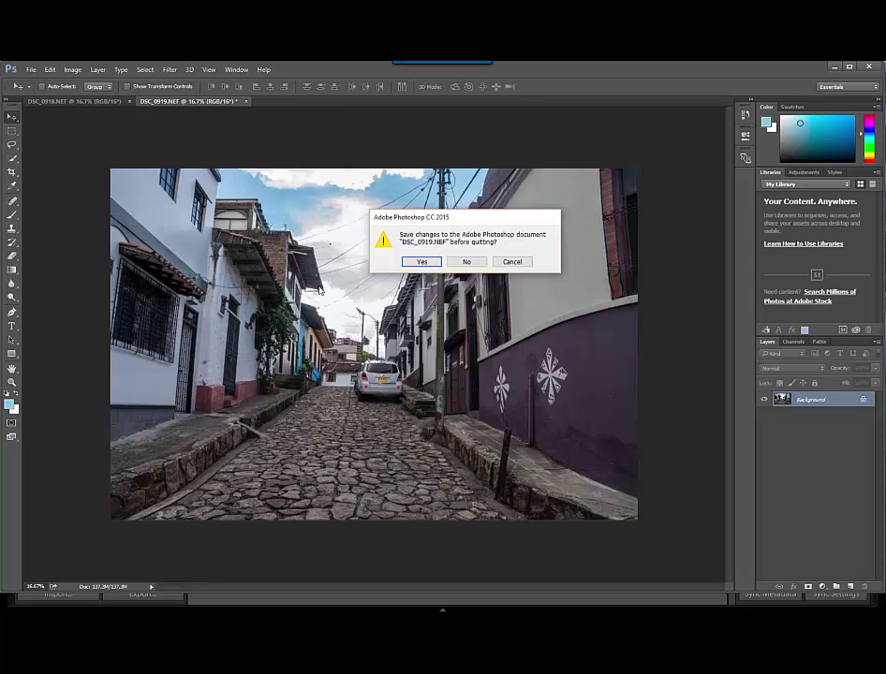
click(466, 263)
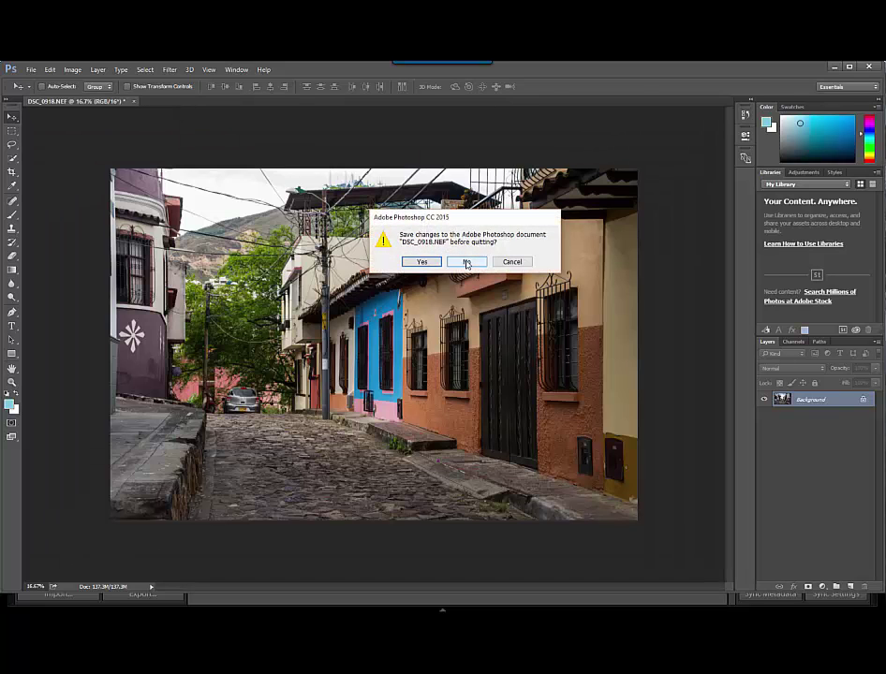
click(466, 263)
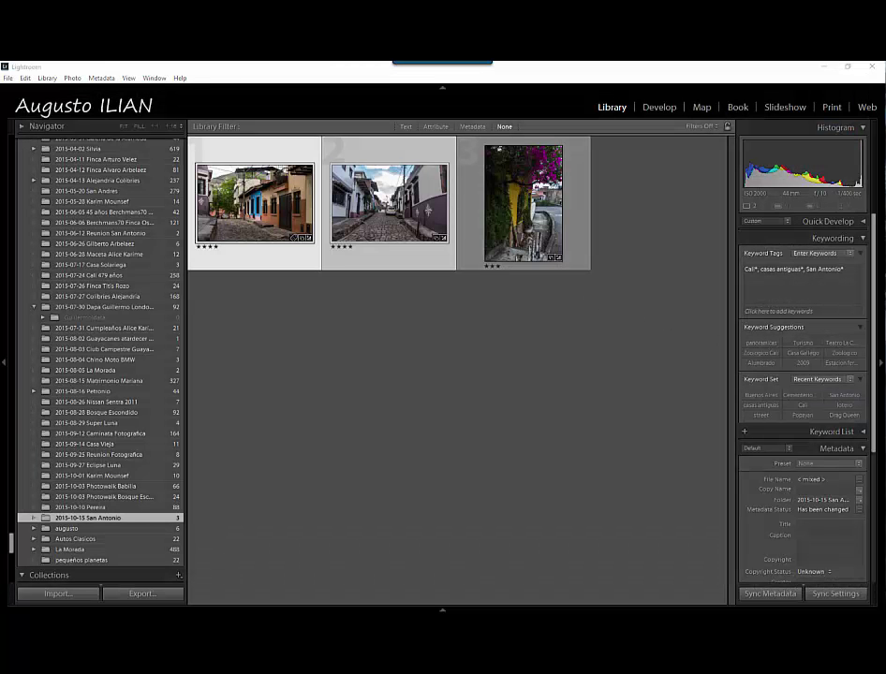
In Develop, brighten the street photo's exposure and review its Lens Corrections Profile settings.
key(d)
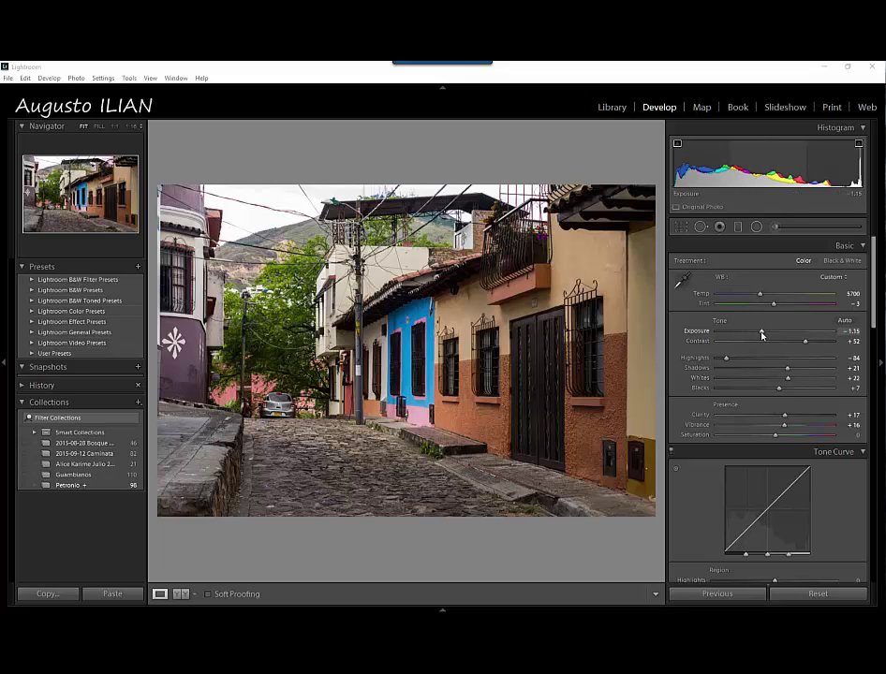
mouse_move(762, 332)
mouse_down()
mouse_move(792, 332)
mouse_move(756, 338)
mouse_up()
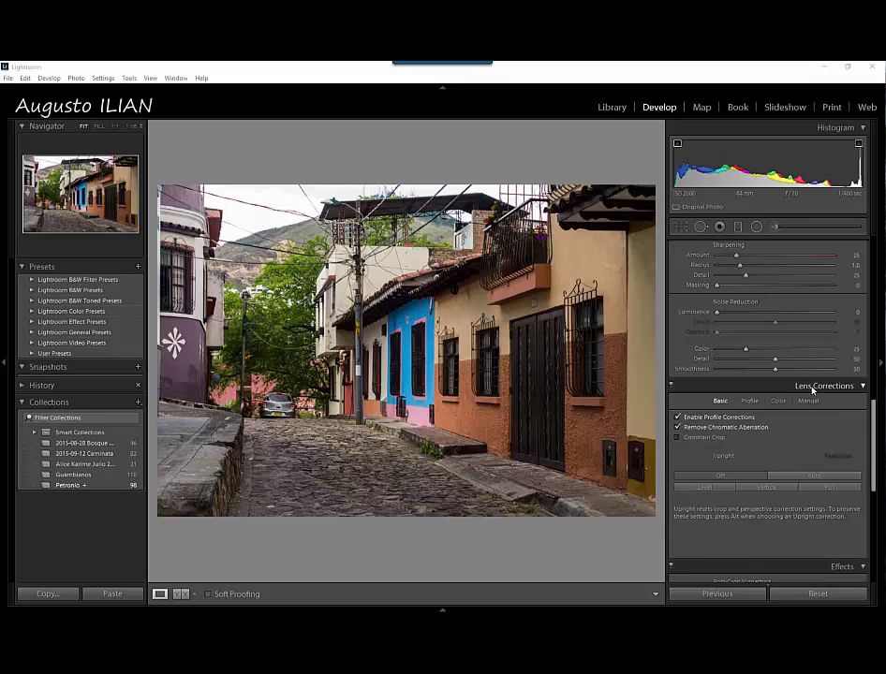
click(753, 401)
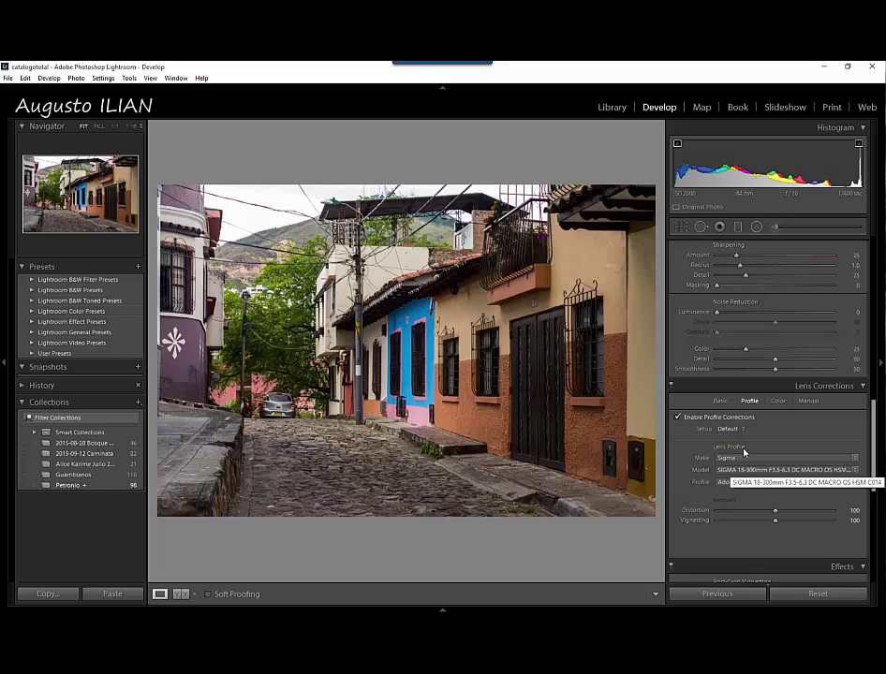
click(721, 400)
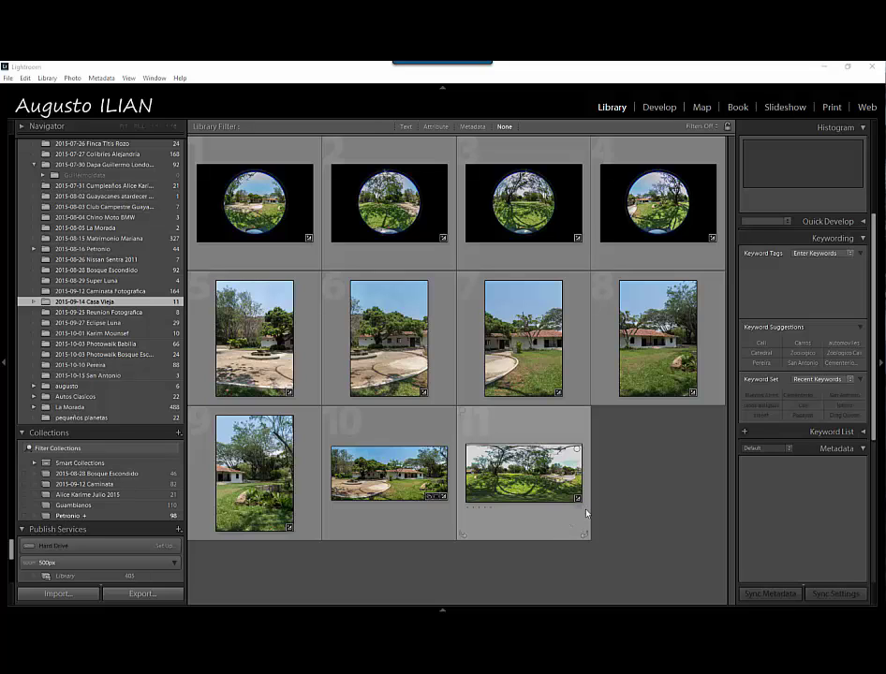
mouse_move(255, 473)
mouse_move(251, 339)
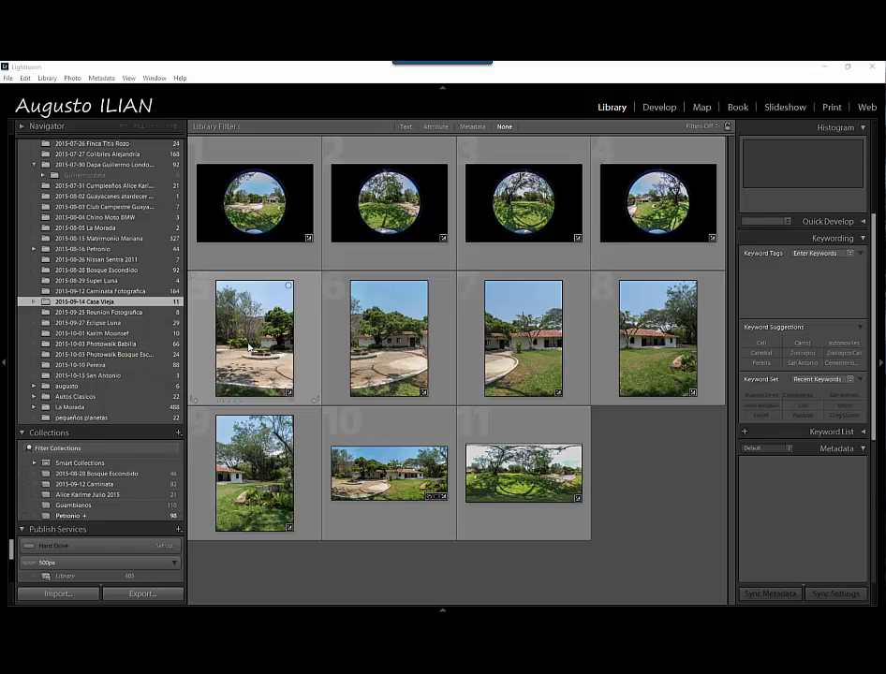
Select garden photos 5 through 9 and start a Panorama photo merge.
click(248, 348)
shift+click(258, 475)
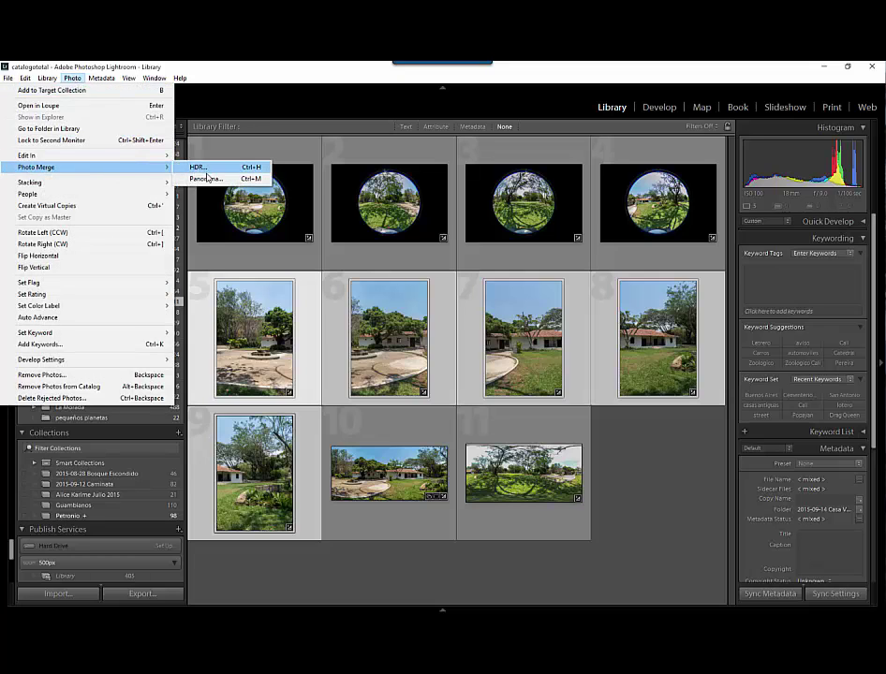
click(208, 178)
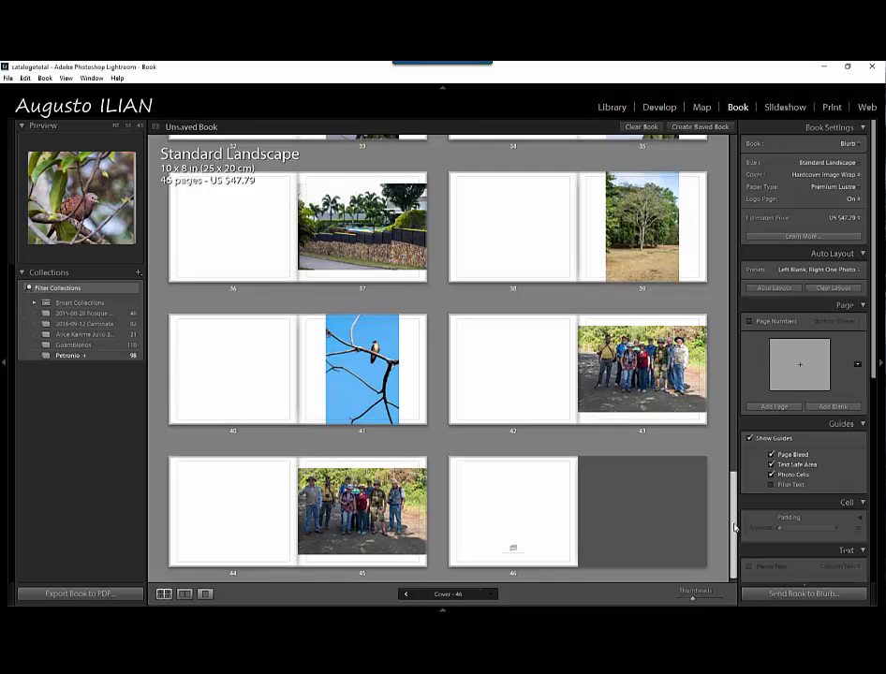
Scroll through the page grid of the 46-page Standard Landscape Blurb book.
drag(734, 527, 733, 190)
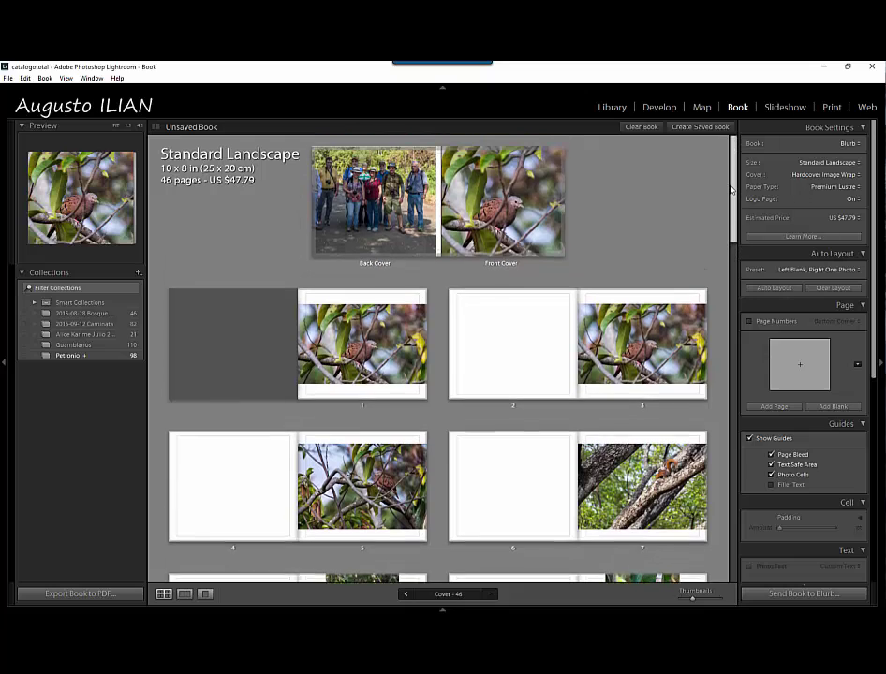